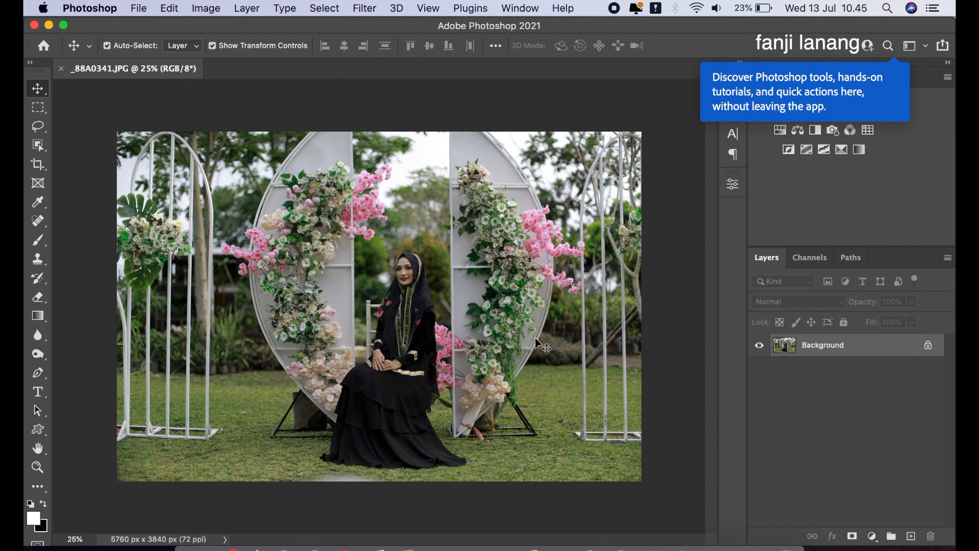
Step: Duplicate the Background layer and open the copy in the Camera Raw Filter
left_click_drag(852, 350, 909, 533)
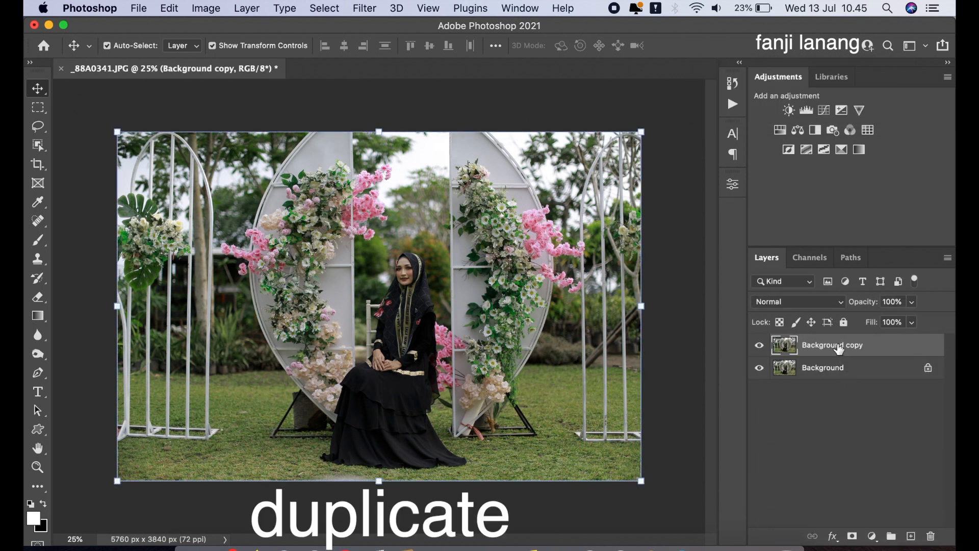
left_click(366, 7)
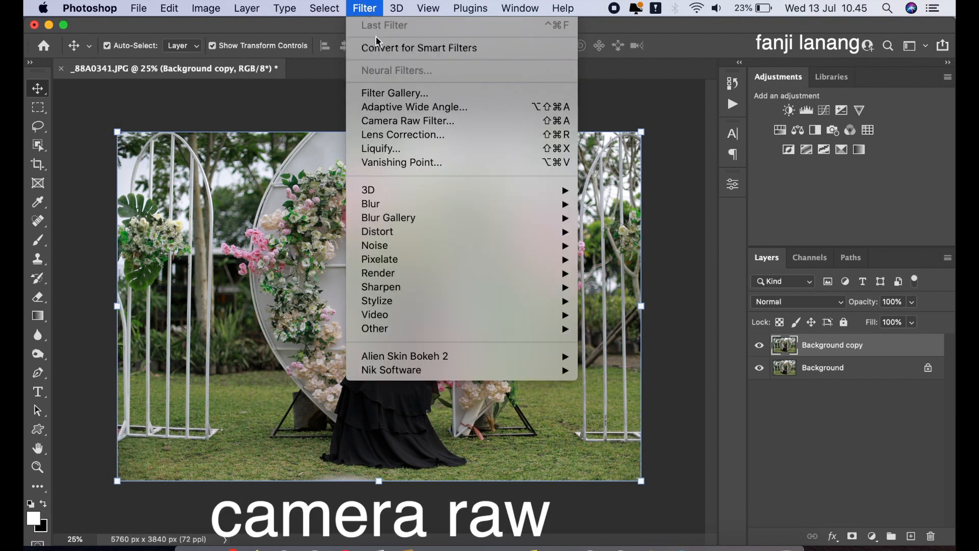
left_click(403, 121)
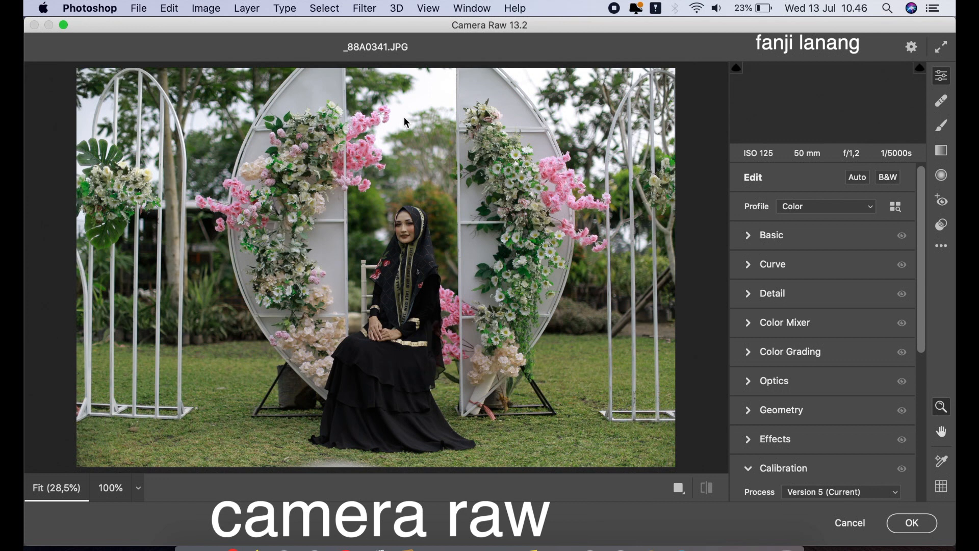
Step: Set the Basic tones to Exposure +0,15, Contrast +10, Highlights -35 and Shadows +15
left_click(749, 238)
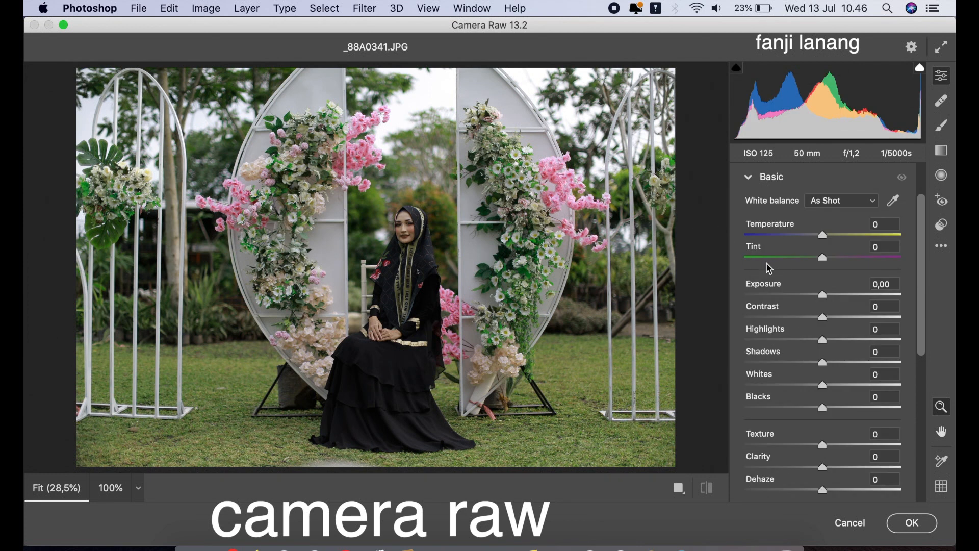
left_click_drag(823, 295, 796, 345)
mouse_move(841, 368)
left_mouse_down()
mouse_move(831, 367)
mouse_move(836, 374)
left_mouse_up()
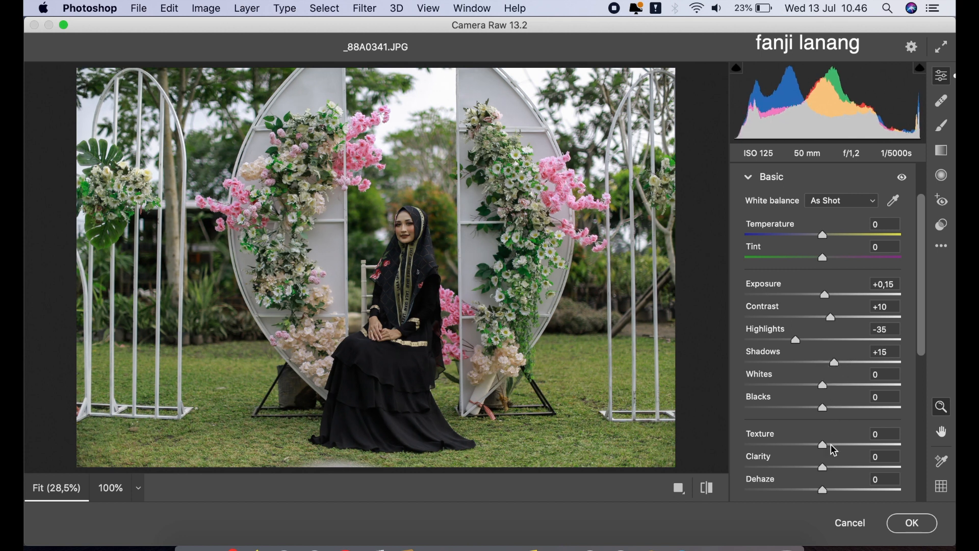
Step: Set Texture to -5, Clarity to +10 and Vibrance to +10 in the Basic adjustments
left_click_drag(824, 449, 833, 470)
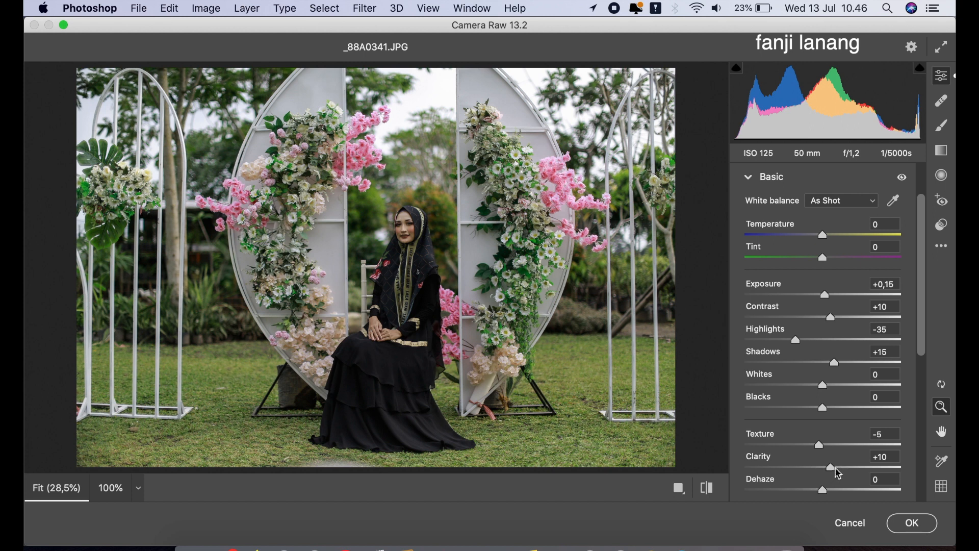
left_click_drag(927, 361, 925, 392)
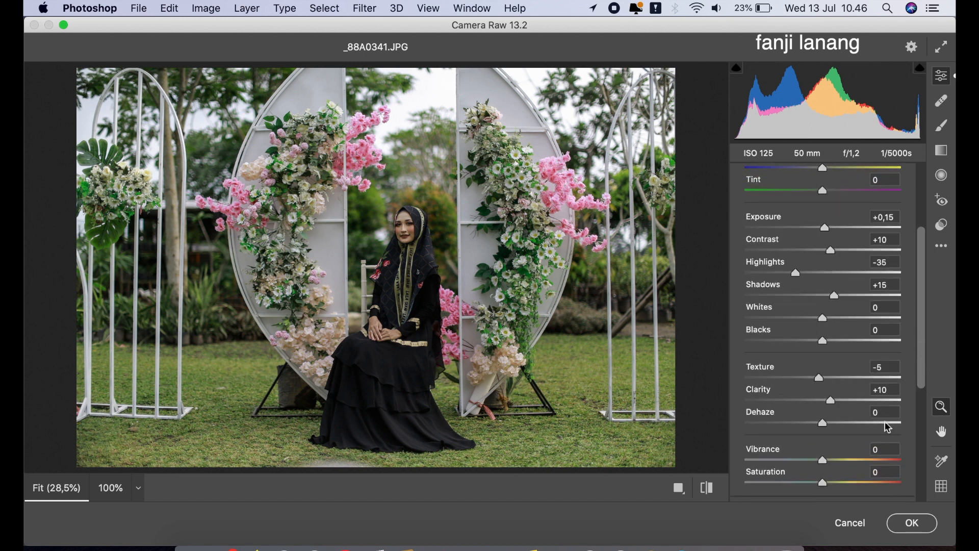
left_click_drag(834, 464, 831, 460)
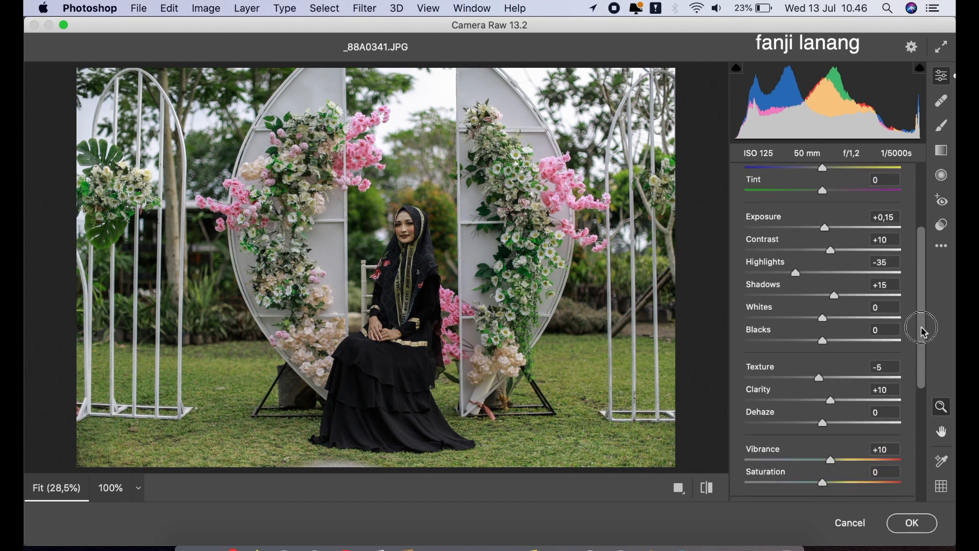
left_click_drag(925, 333, 926, 284)
left_click(748, 196)
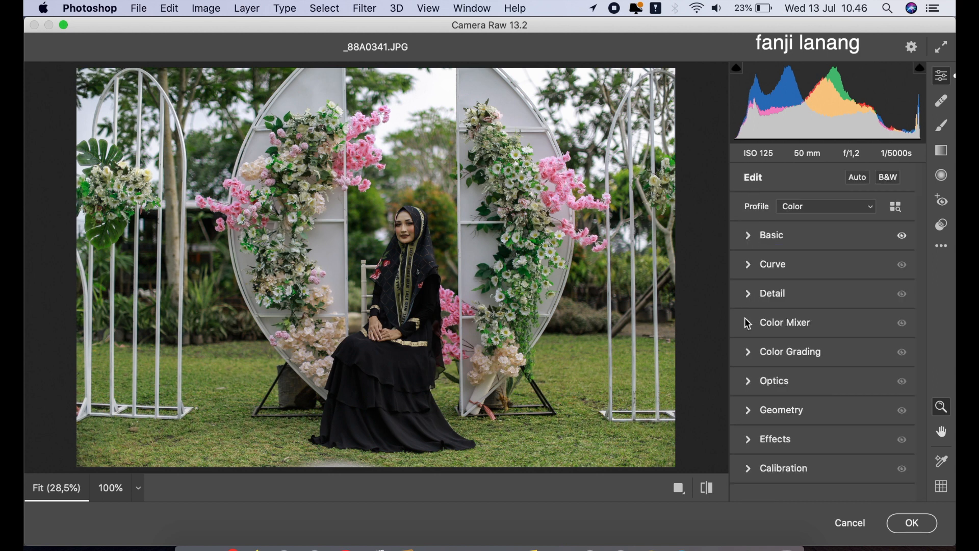
Step: Shift the Color Mixer hue of Yellows to +15 and of Greens to about +23
left_click(748, 324)
left_click(752, 259)
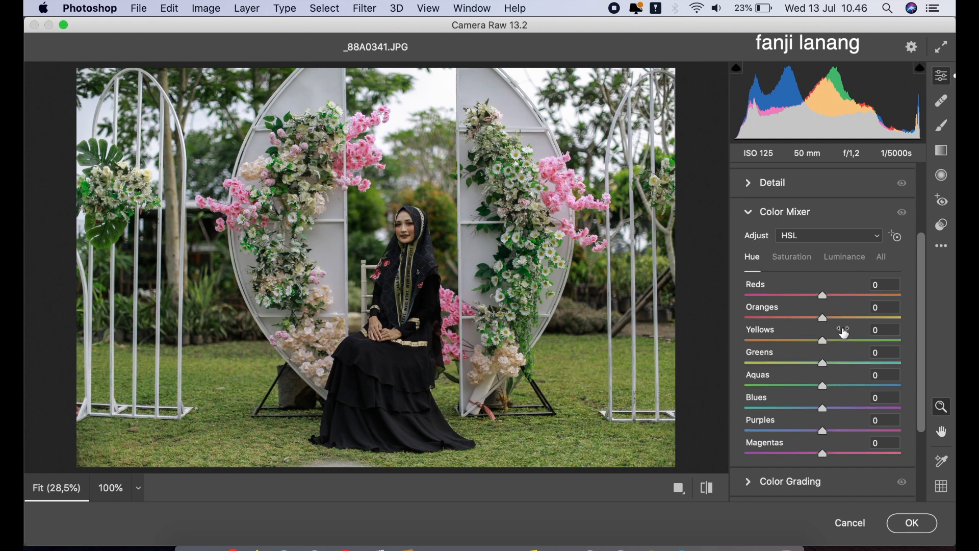
left_click(835, 341)
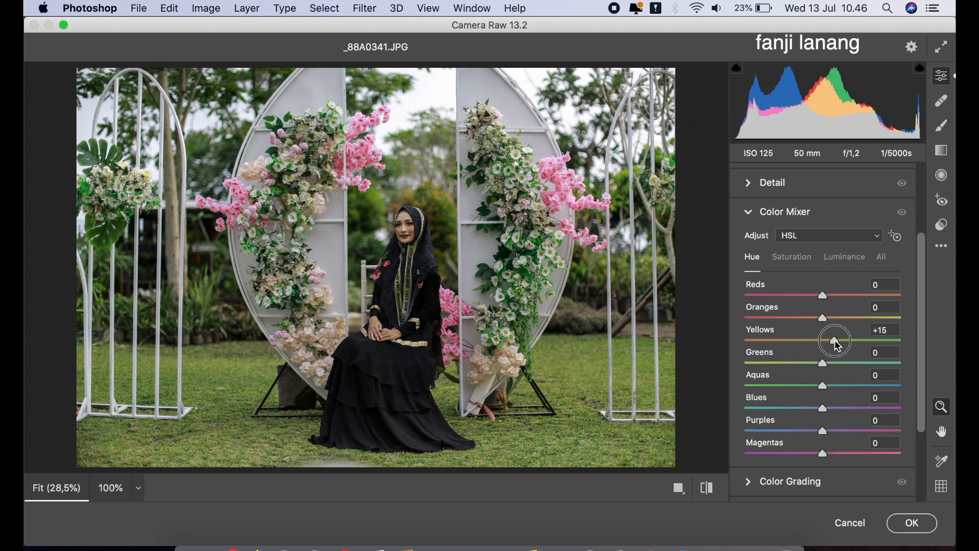
left_click_drag(846, 368, 844, 375)
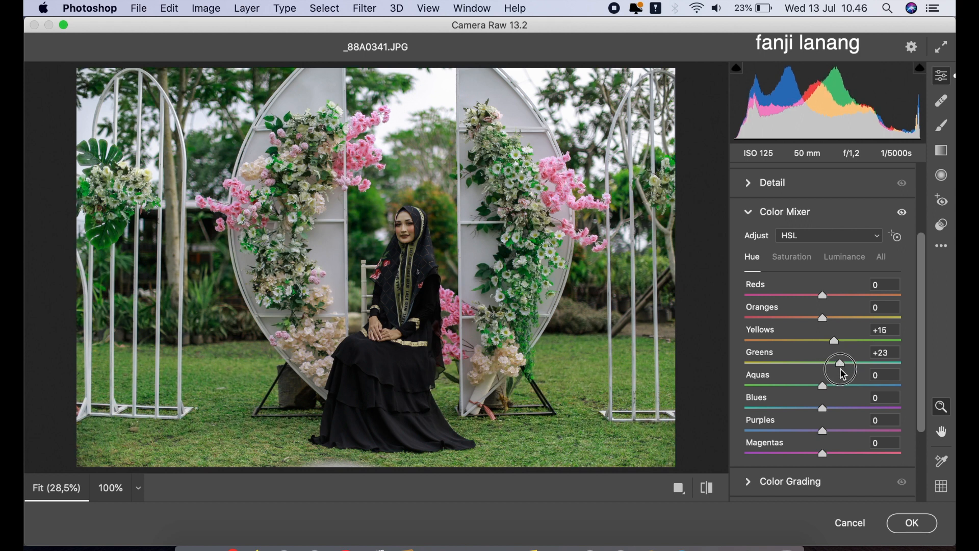
Step: Set the Color Mixer saturation of Yellows to +35 and of Greens to +30
left_click(798, 262)
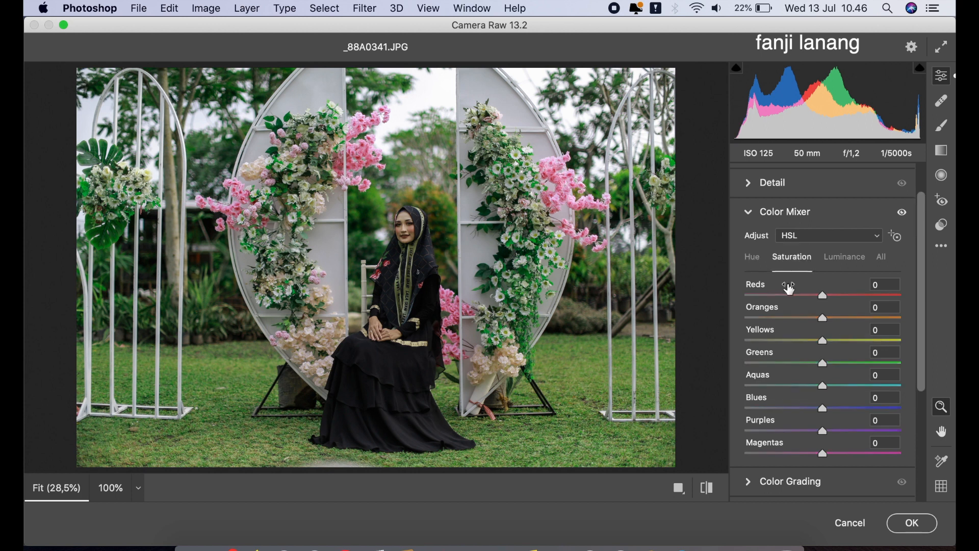
left_click_drag(845, 342, 848, 367)
left_click(850, 363)
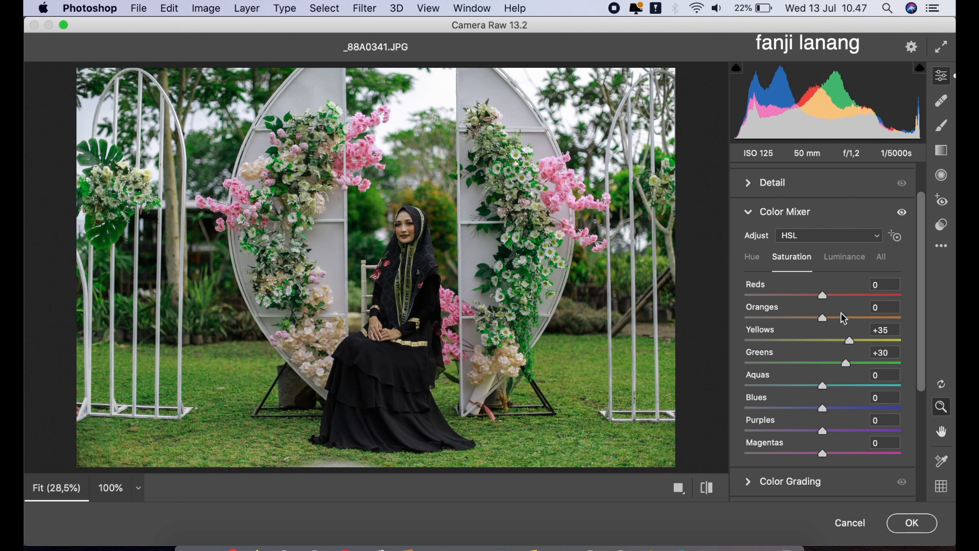
Step: Set the Color Mixer luminance of Oranges to +20, Yellows to -17 and Greens to -24
left_click(844, 262)
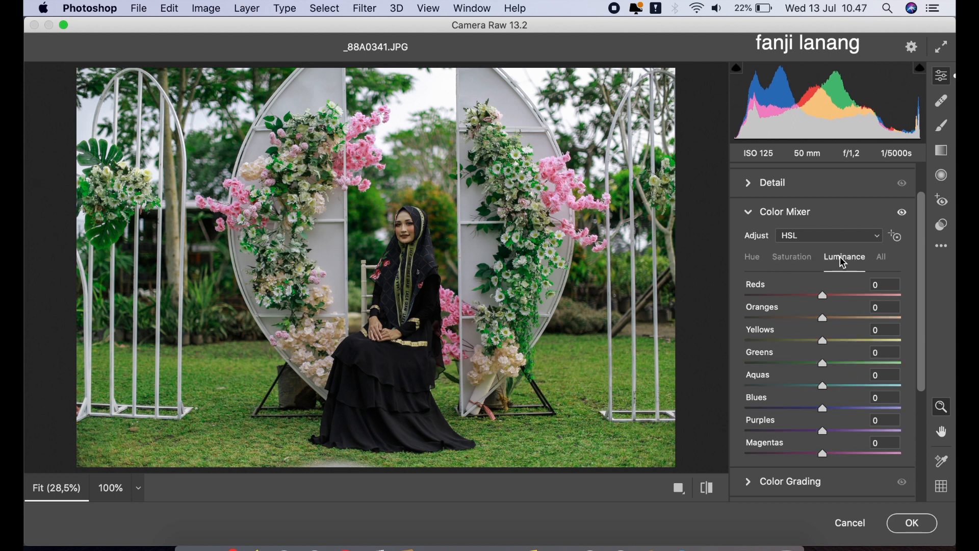
left_click_drag(834, 321, 808, 369)
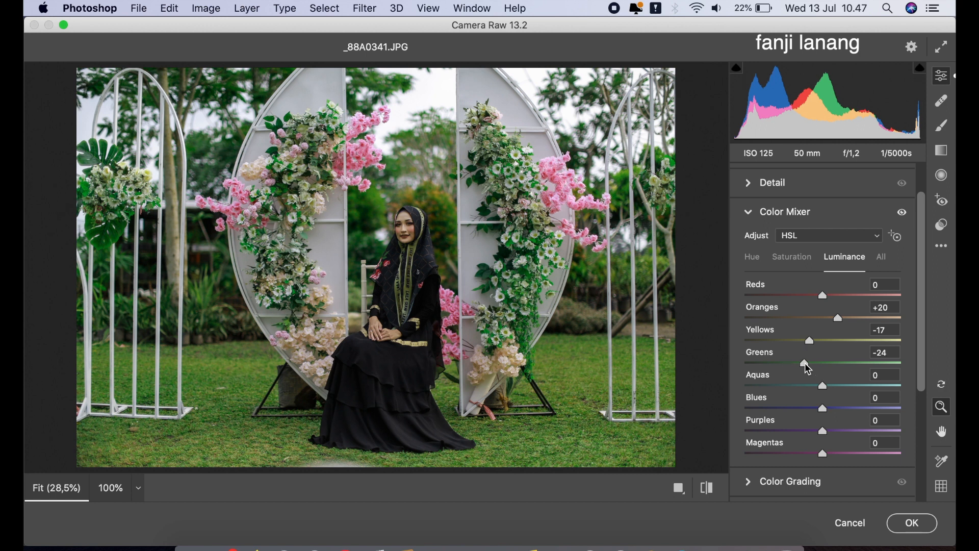
left_click(747, 210)
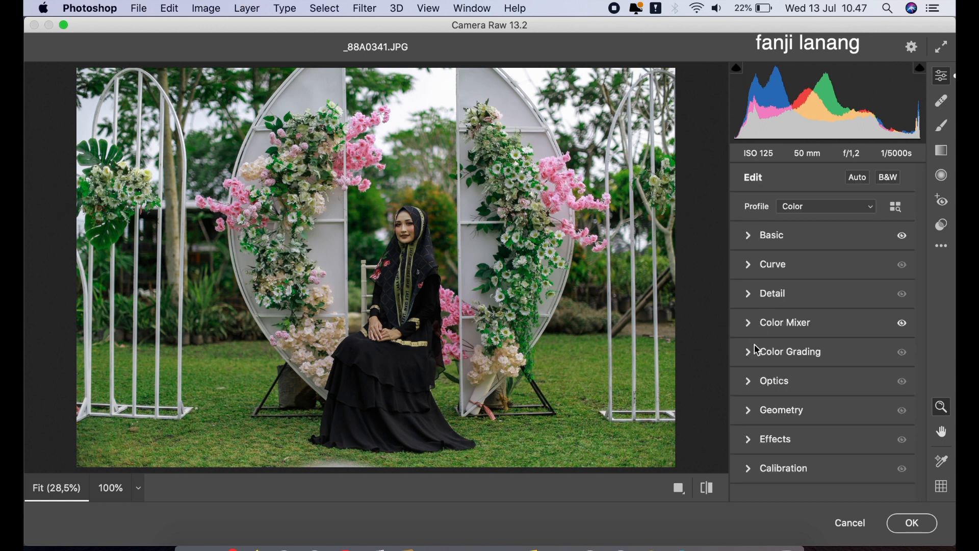
Step: Darken the photo's edges with an Optics Vignette of -43
left_click(748, 381)
left_click_drag(792, 245, 690, 273)
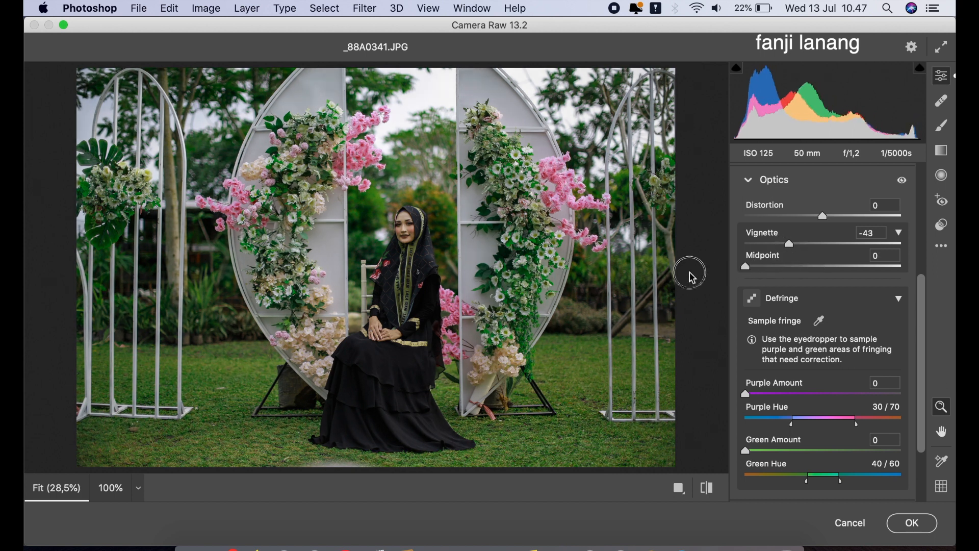
left_click(750, 183)
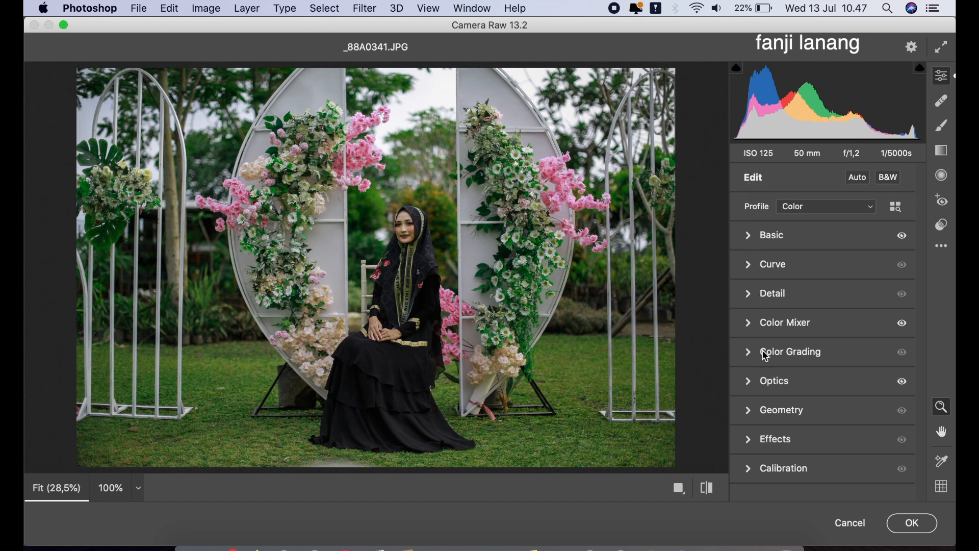
Step: Set the Calibration hues to +25 for Red Primary, +35 for Green Primary and -20 for Blue Primary
left_click(755, 469)
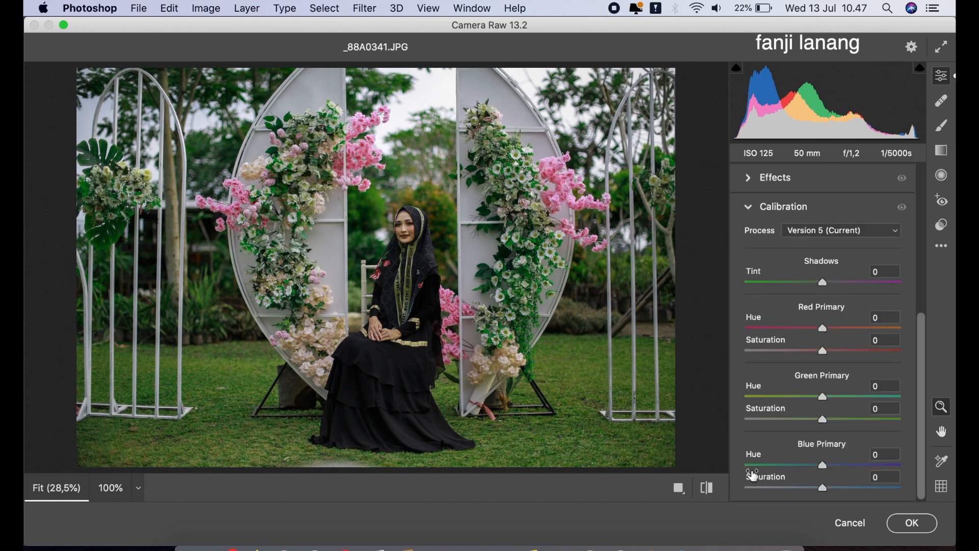
left_click_drag(823, 328, 842, 329)
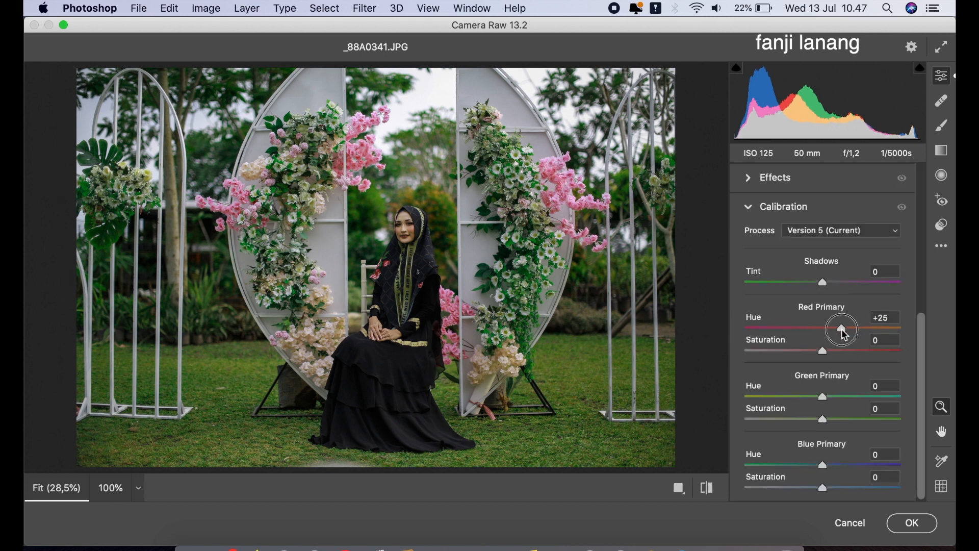
mouse_move(856, 396)
left_mouse_down()
mouse_move(846, 398)
mouse_move(851, 407)
left_mouse_up()
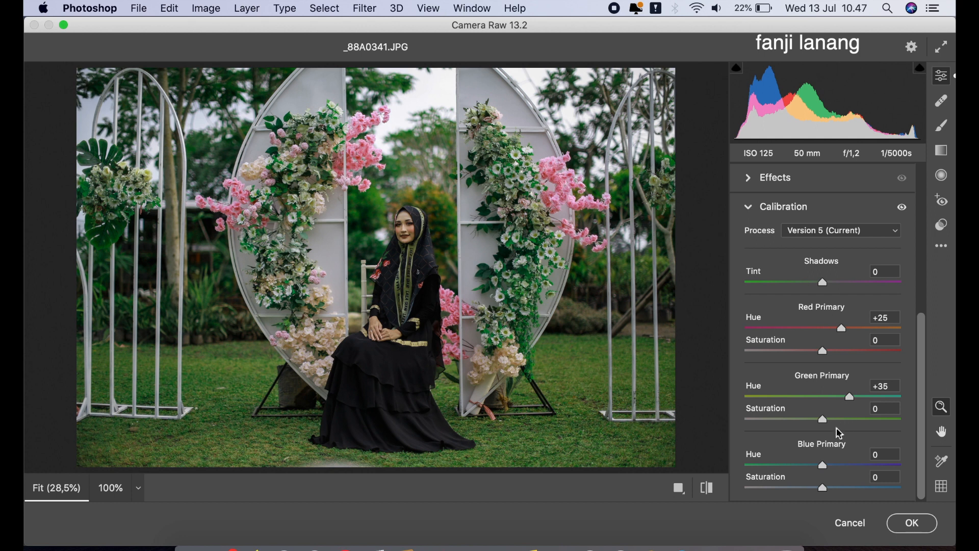
left_click_drag(802, 466, 809, 475)
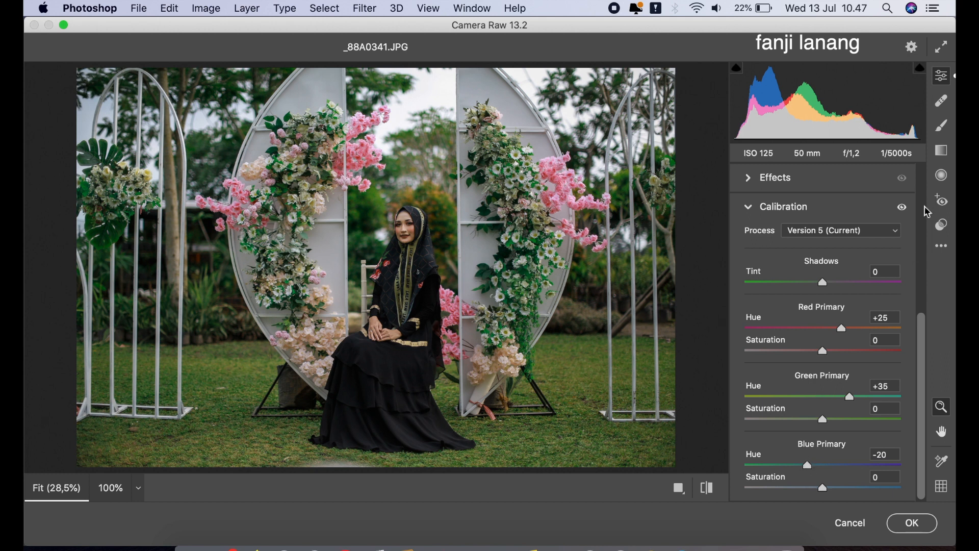
Step: Draw a tall oval Radial Filter around the seated woman with Exposure +0,75, Contrast +15, Highlights -70 and Shadows +43
left_click(943, 176)
left_click_drag(838, 407, 835, 424)
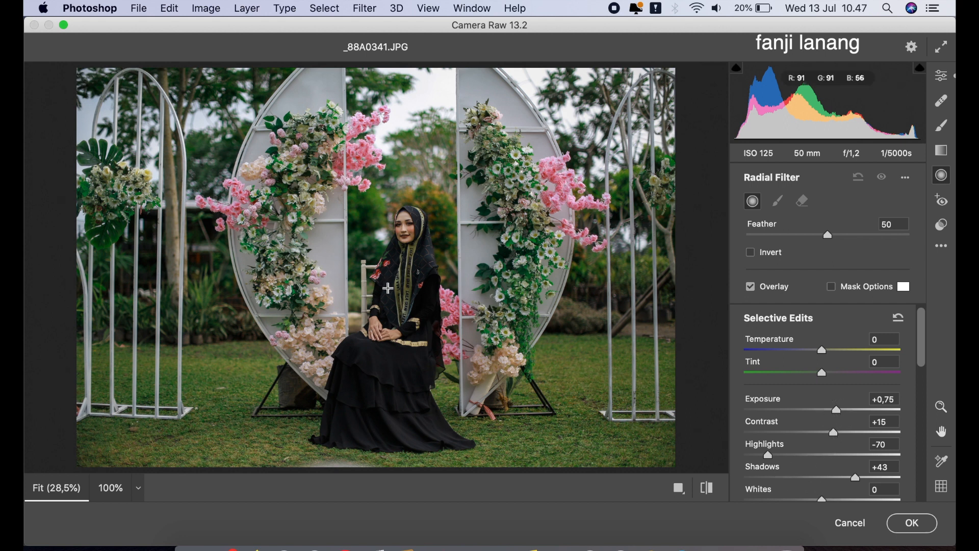
left_click_drag(392, 264, 450, 367)
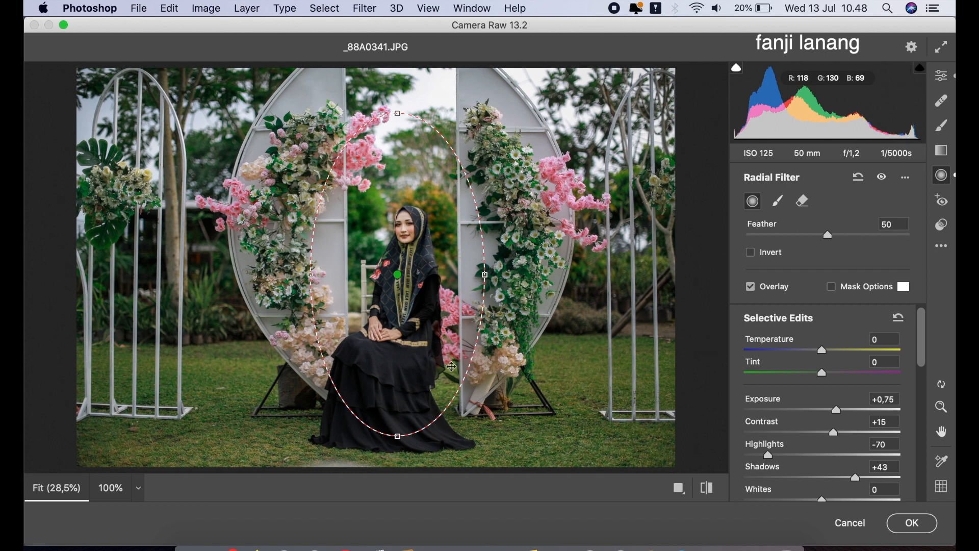
Step: Compare the photo before and after the Camera Raw edits, and apply the filter to the layer
left_click(942, 76)
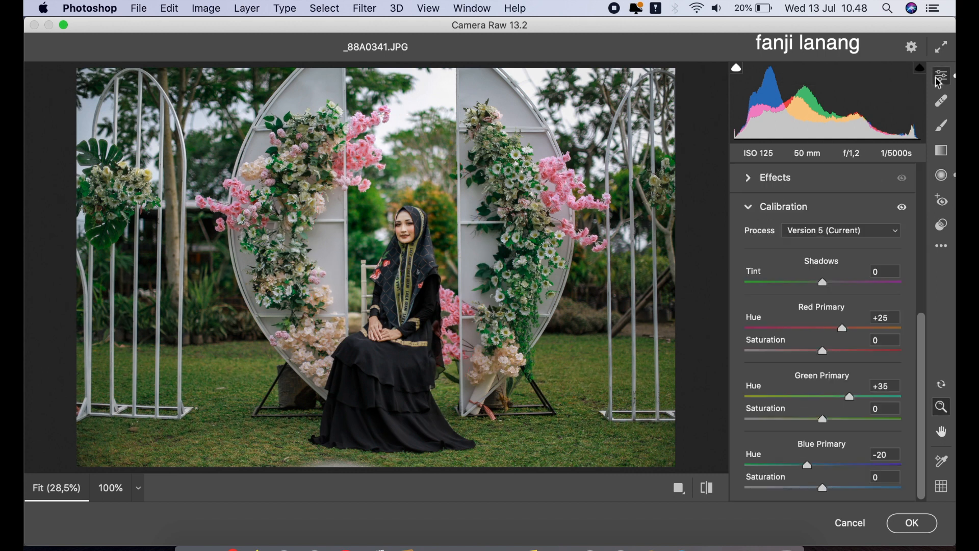
left_click(707, 487)
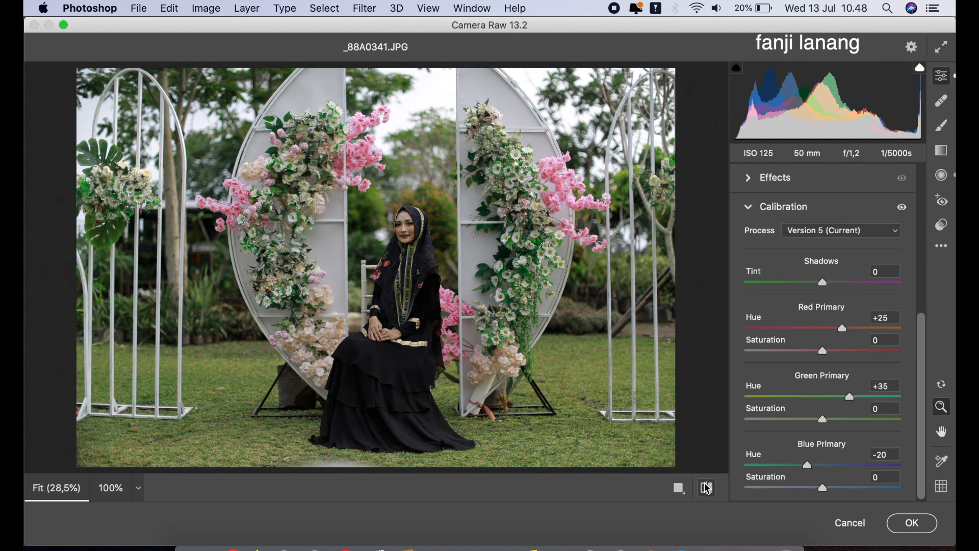
left_click(708, 488)
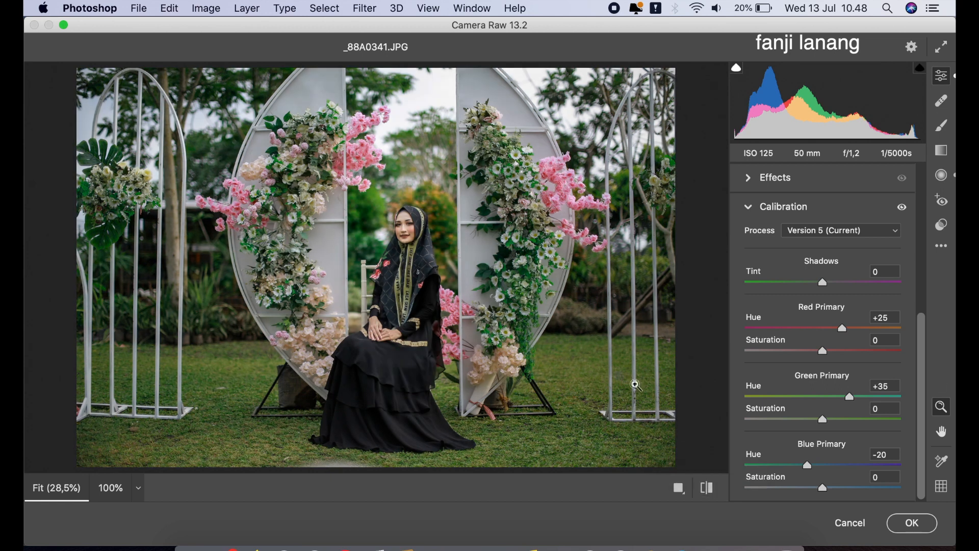
left_click(931, 530)
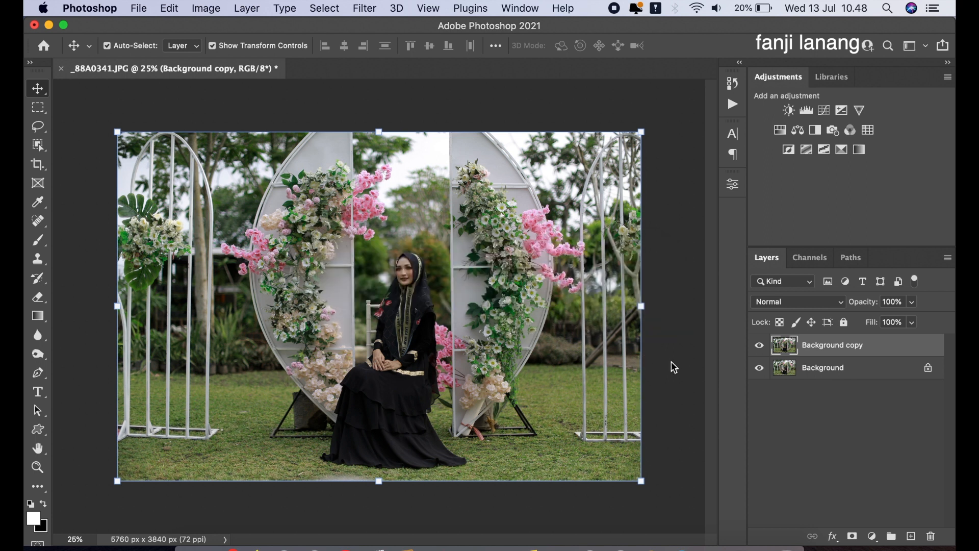
Step: Add a Brightness/Contrast adjustment layer above the photo copy and raise its brightness slightly
left_click(872, 536)
left_click(874, 304)
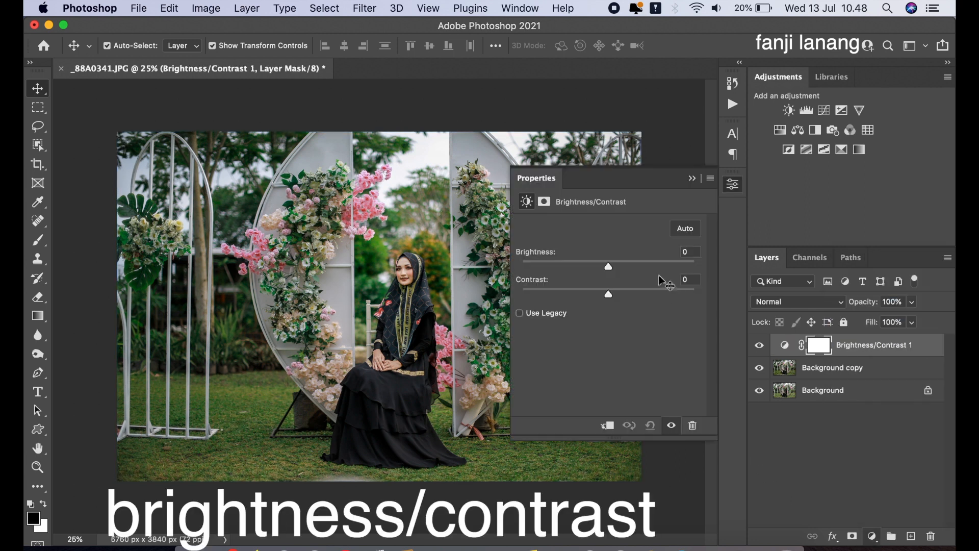
left_click(616, 265)
left_click_drag(615, 265, 619, 265)
left_click(692, 179)
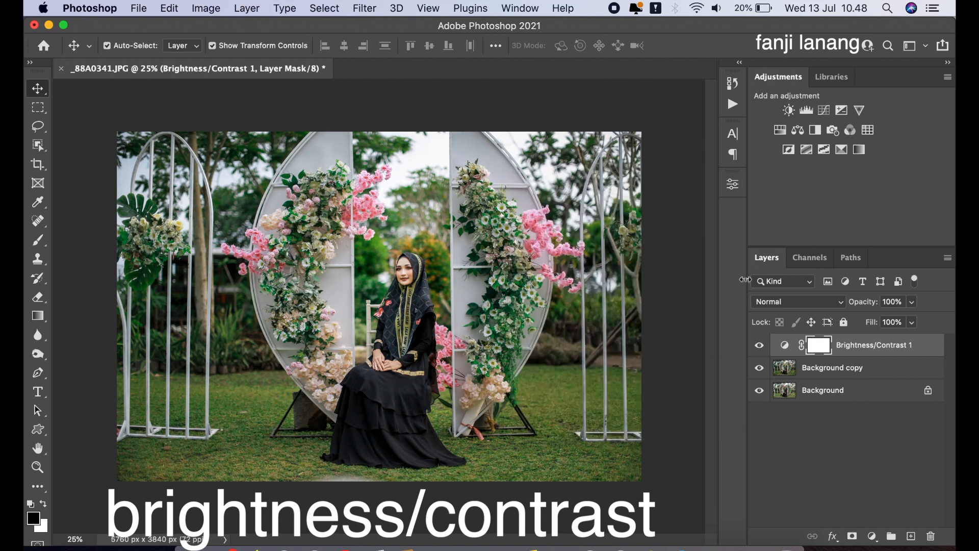
Step: Toggle the visibility of the Brightness/Contrast and Background copy layers to compare the edit with the original
left_click(760, 345)
left_click(760, 345)
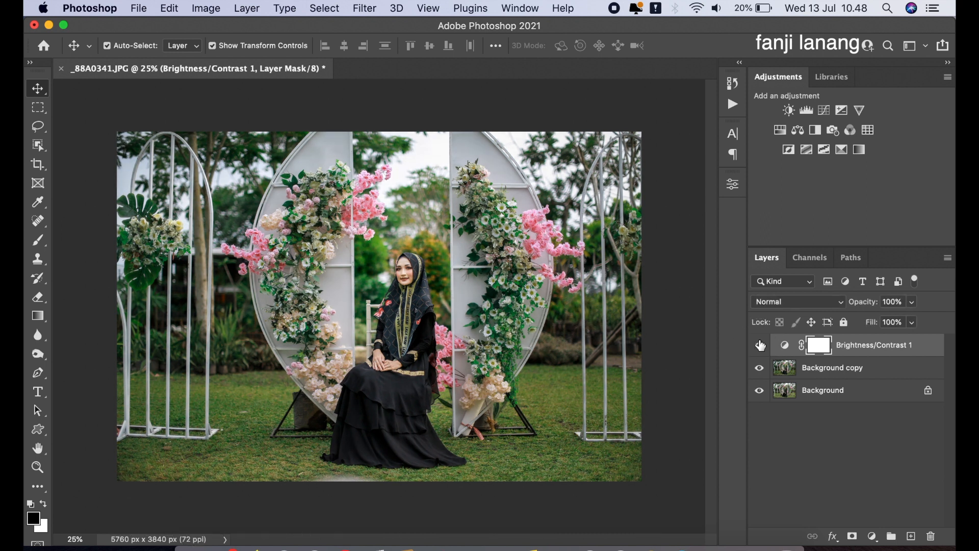
left_click(760, 367)
left_click(759, 346)
left_click(760, 367)
left_click(760, 347)
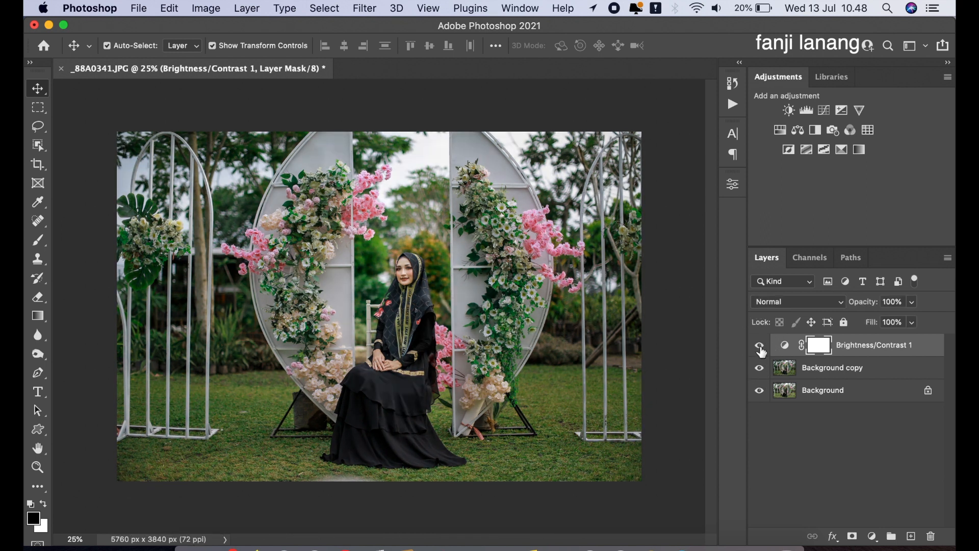
Step: Add a new empty layer and choose the signature brush tip for the Brush tool
left_click(911, 536)
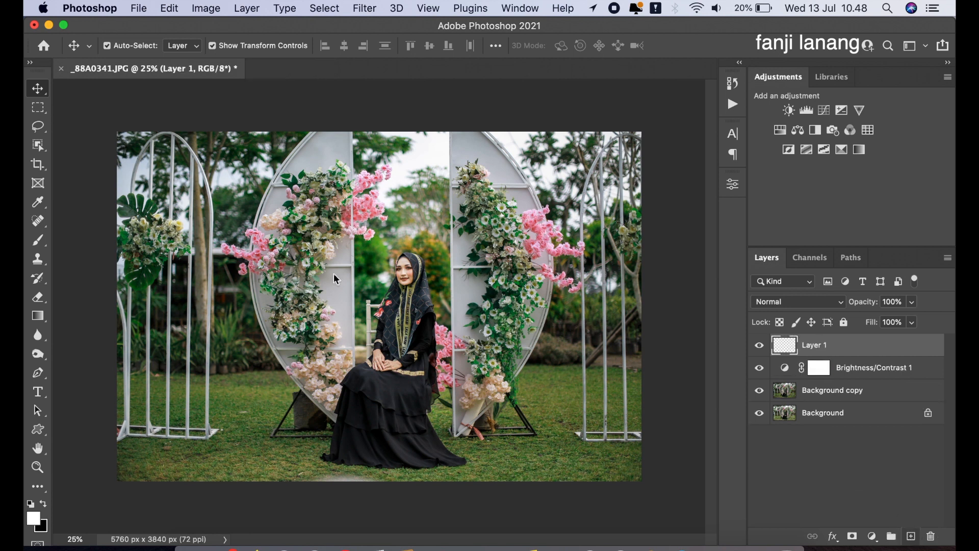
left_click(40, 239)
left_click(129, 51)
left_click(55, 184)
left_click(651, 70)
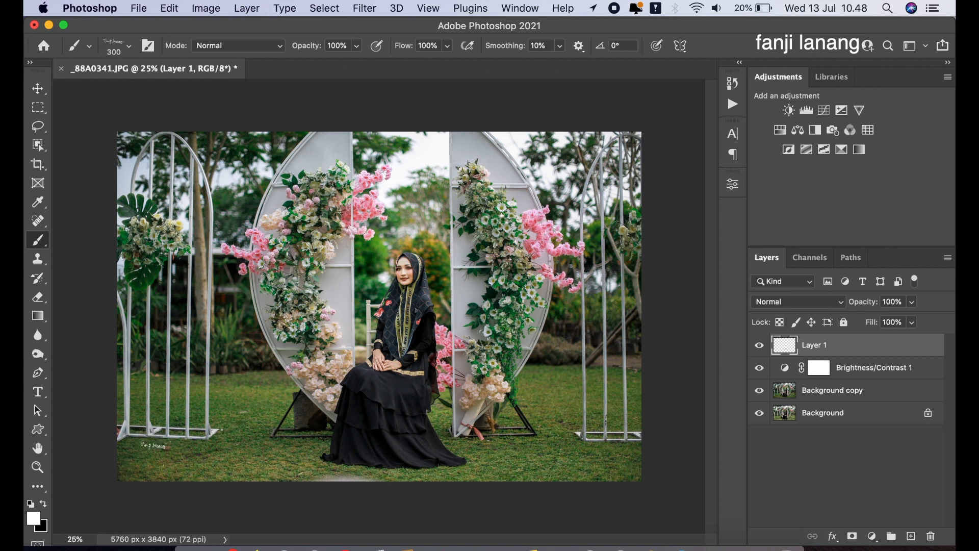
Step: Enlarge the signature brush by two increments and stamp it in white in the photo's lower-left corner
key("bracketright")
key("bracketright")
left_click(147, 468)
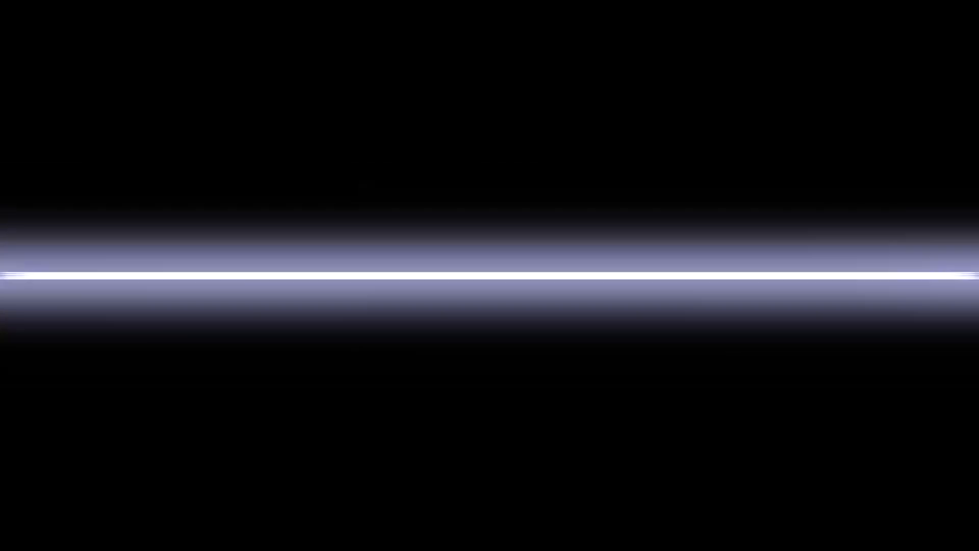